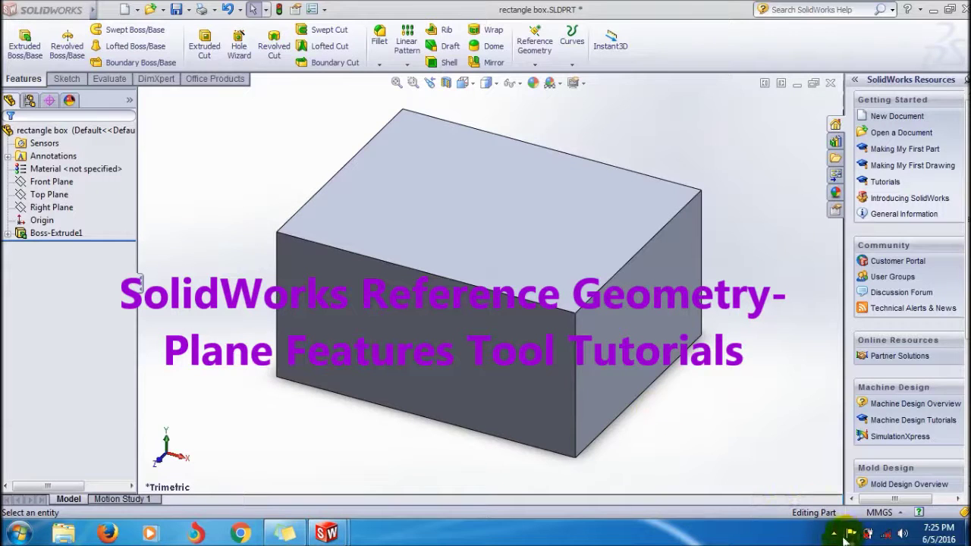
Step: Open the Reference Geometry list and close it without creating anything
click(834, 537)
click(752, 445)
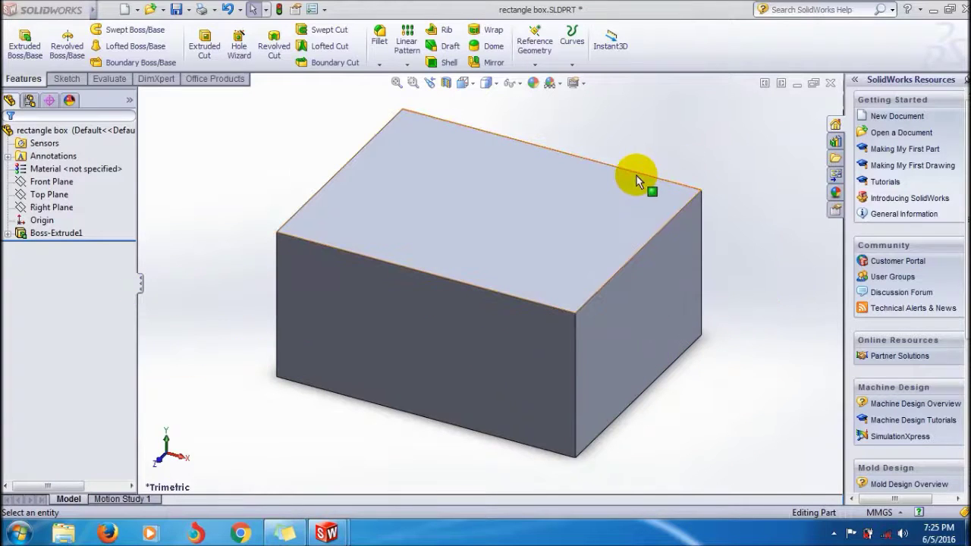
click(535, 65)
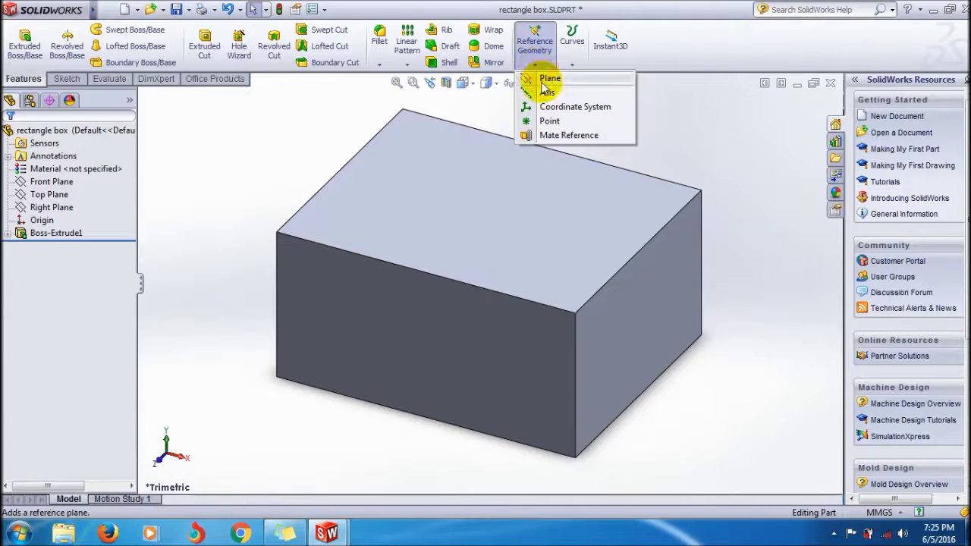
click(705, 166)
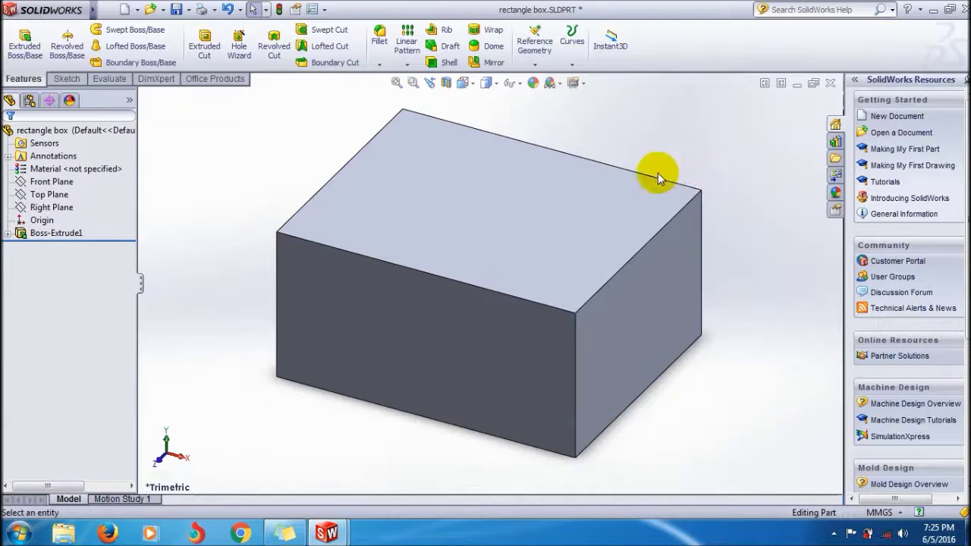
Step: Select the box's top face and bring up the Insert menu
click(475, 222)
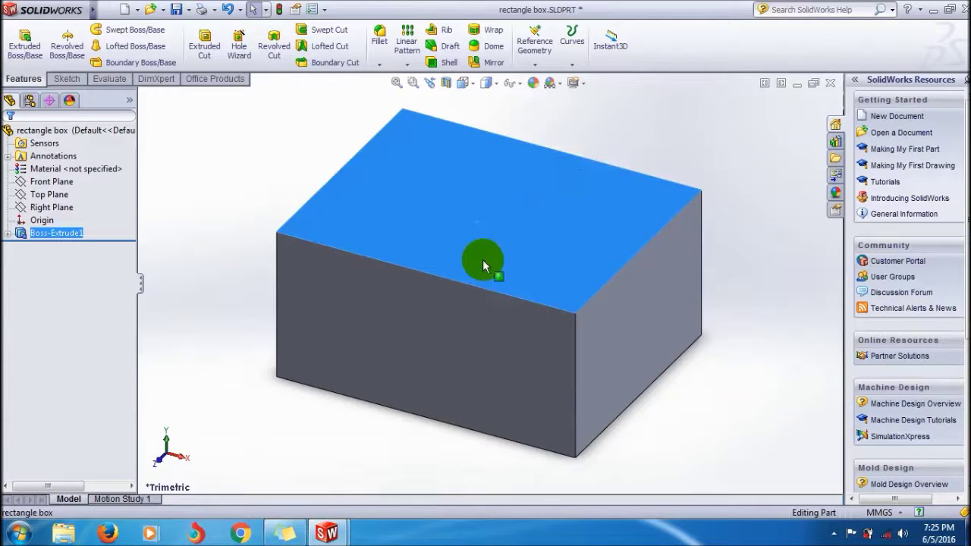
scroll(521, 229, up, 2)
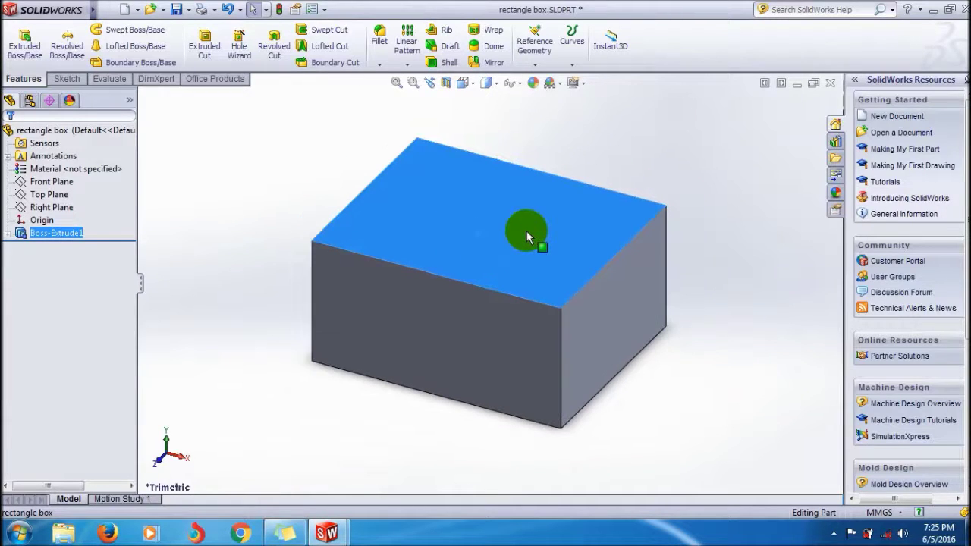
click(537, 66)
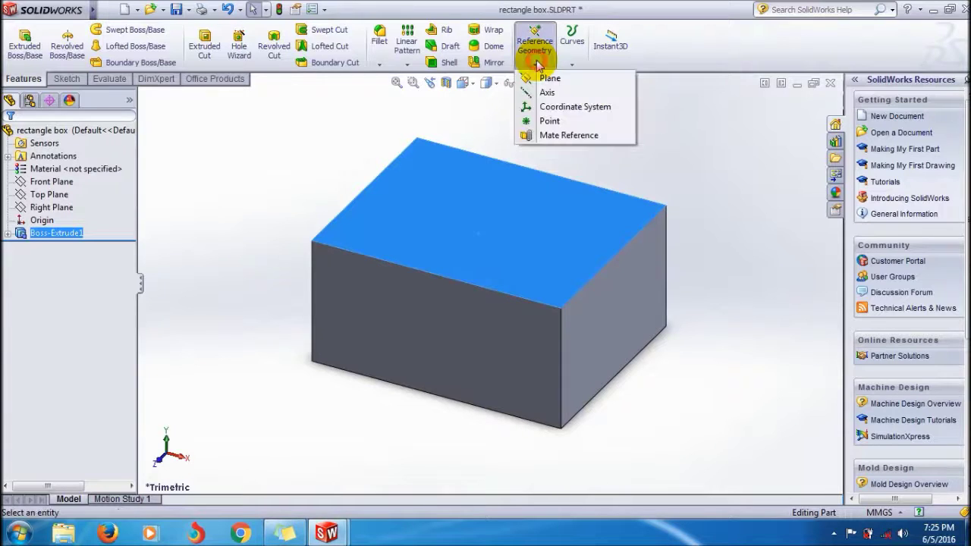
click(106, 10)
Step: Dismiss the menus and face selection, then start a new reference plane from Reference Geometry
mouse_move(186, 10)
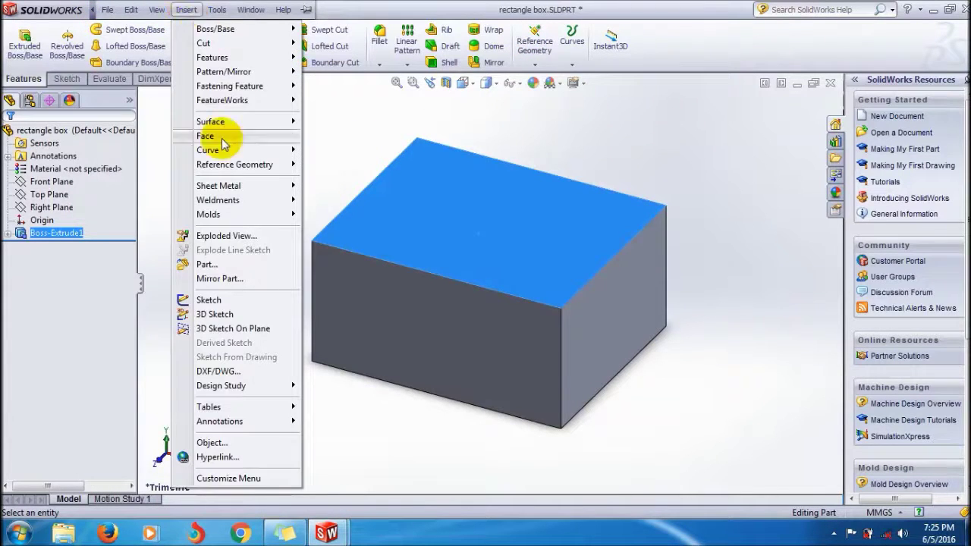
mouse_move(228, 174)
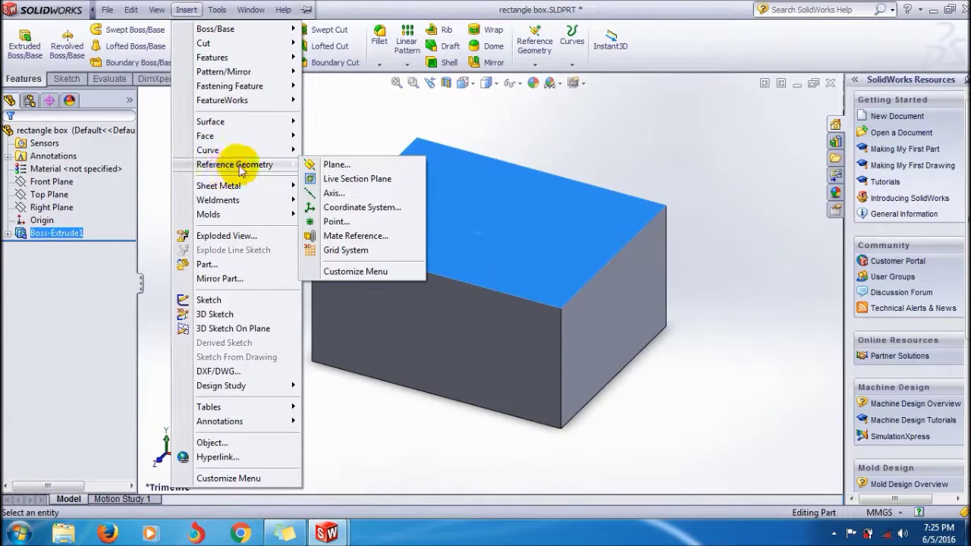
click(701, 138)
click(535, 64)
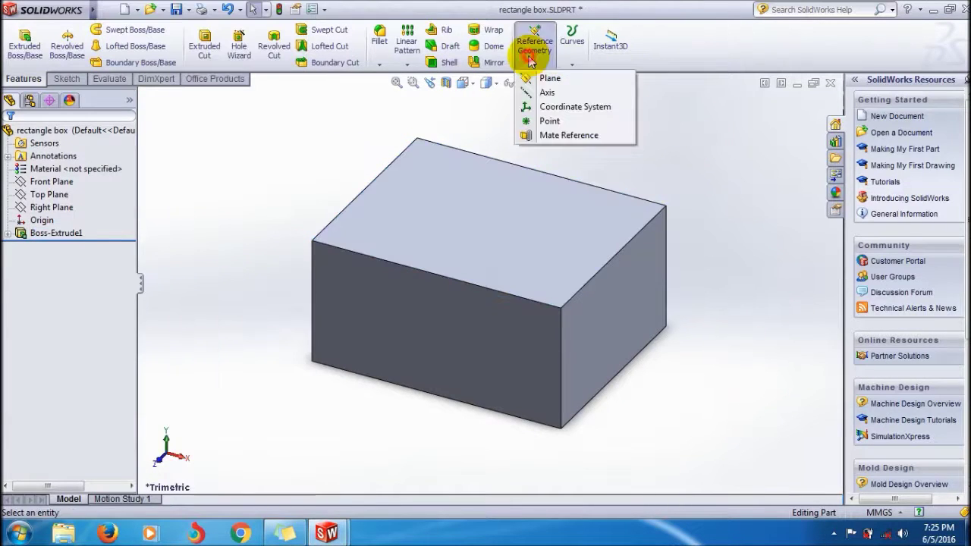
click(584, 81)
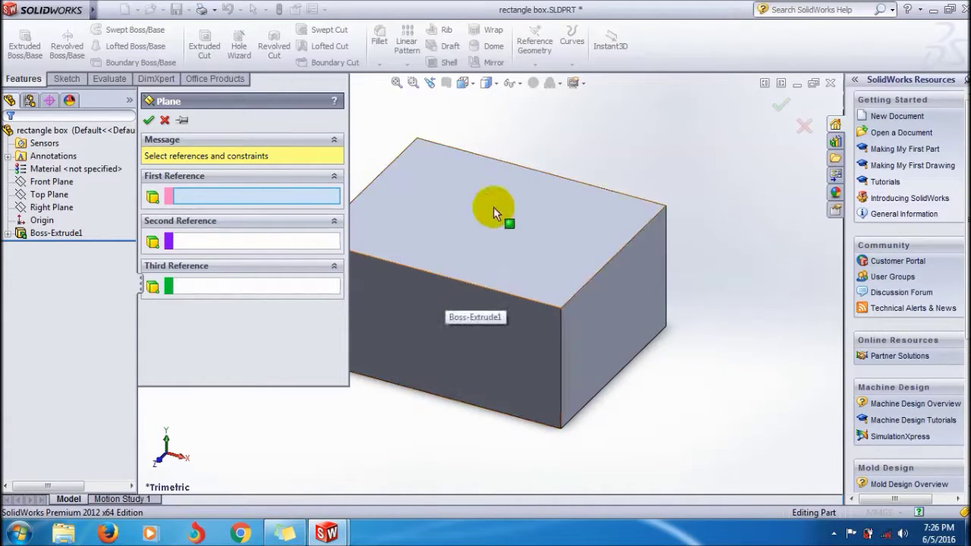
click(513, 247)
Step: Flip the offset plane and set 3 instances, toggling previews between above and inside the box
middle_drag(511, 246, 707, 200)
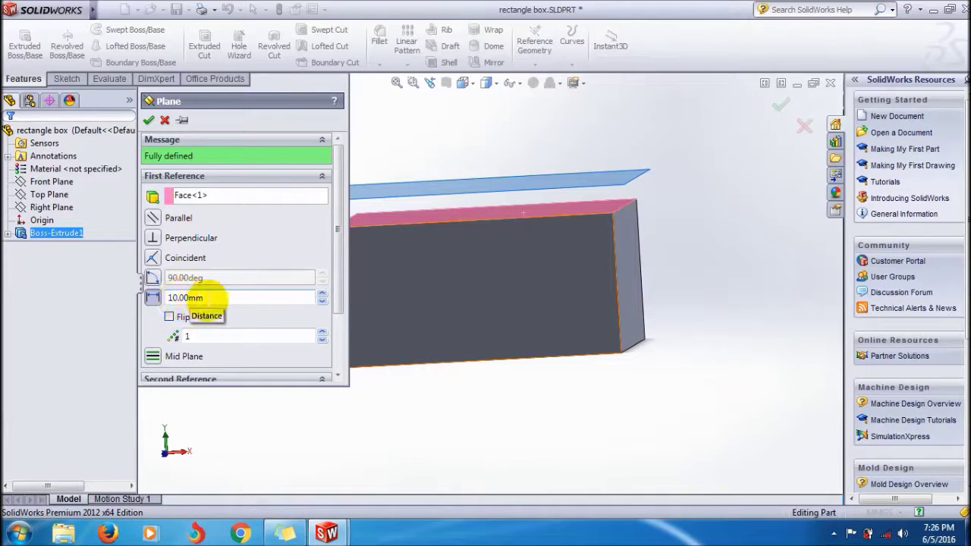
click(169, 317)
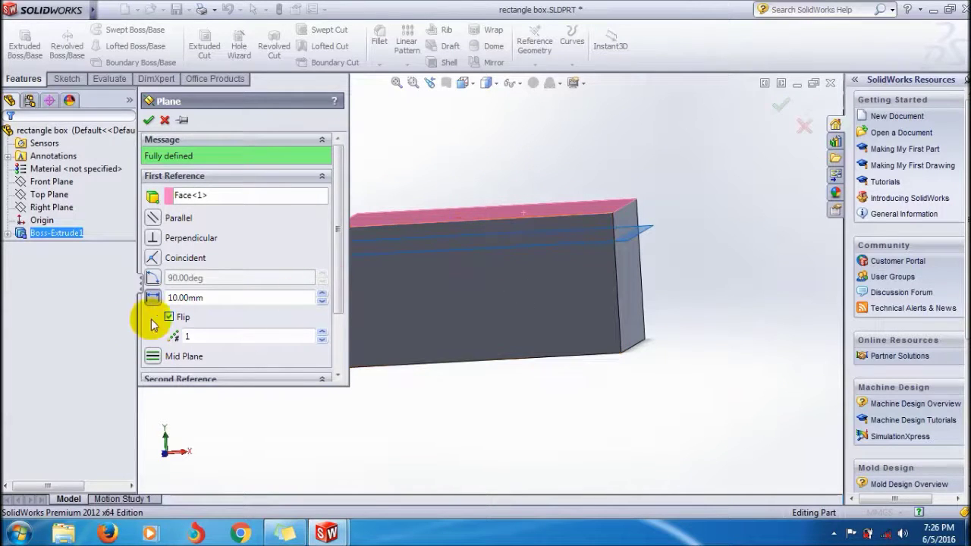
click(195, 337)
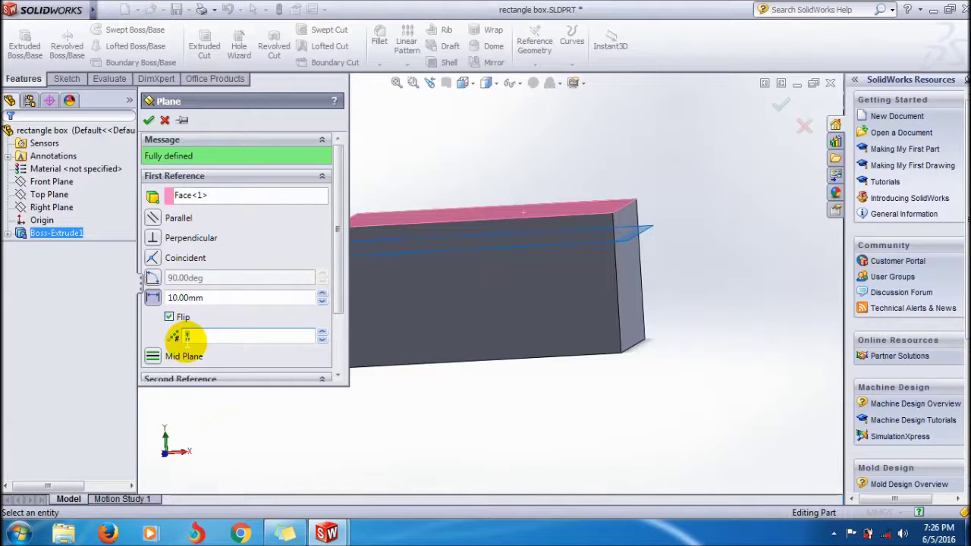
text(3)
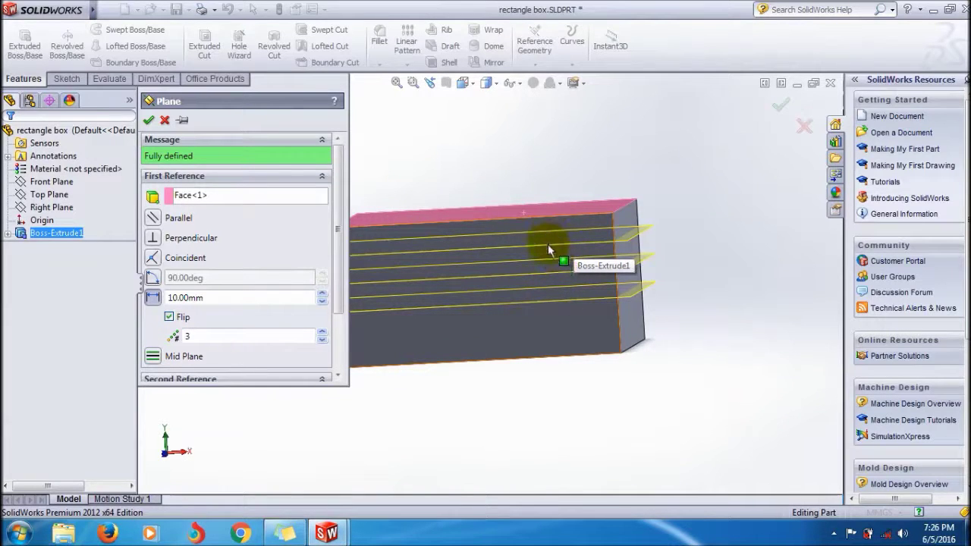
click(169, 317)
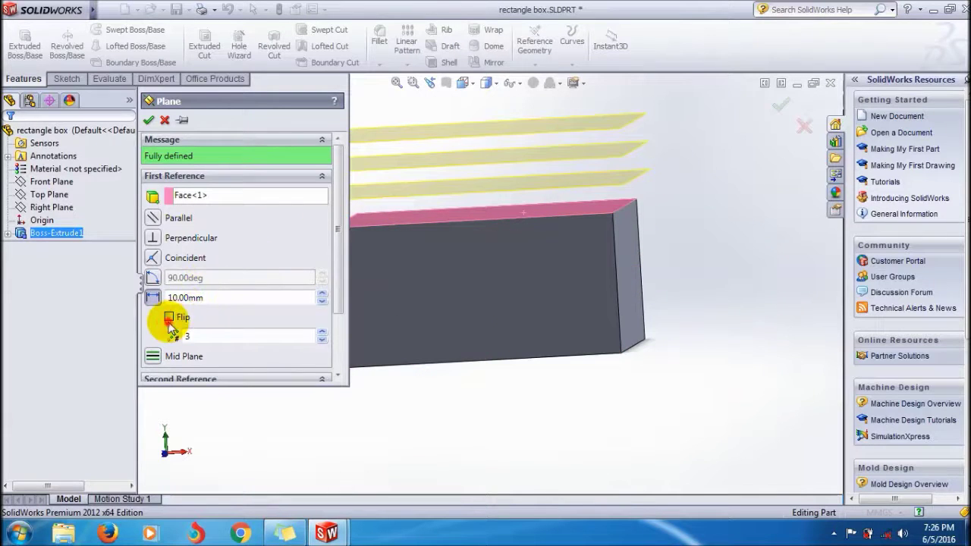
click(168, 317)
click(168, 318)
Step: Reset the count to 1, create Plane4 at 10.00mm offset, then undo it
click(215, 339)
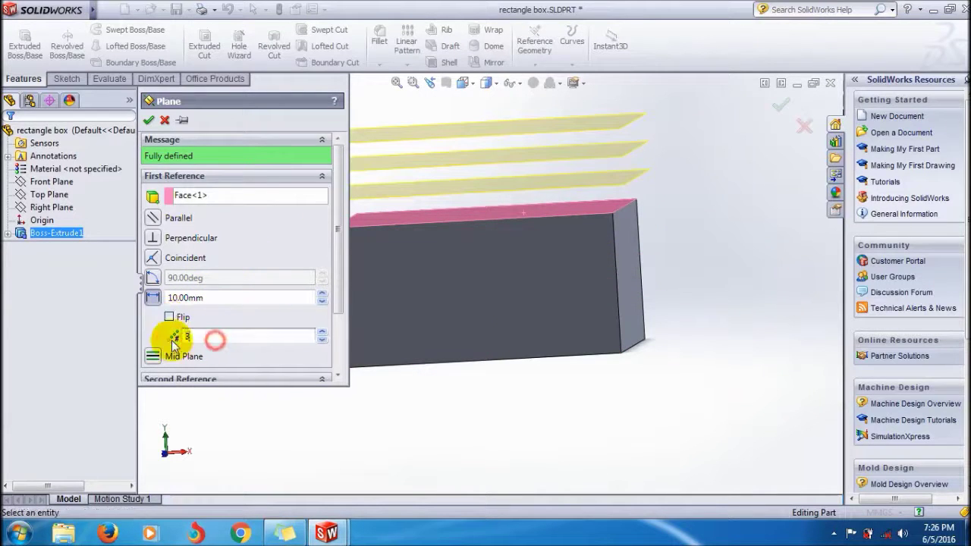
text(1)
click(503, 429)
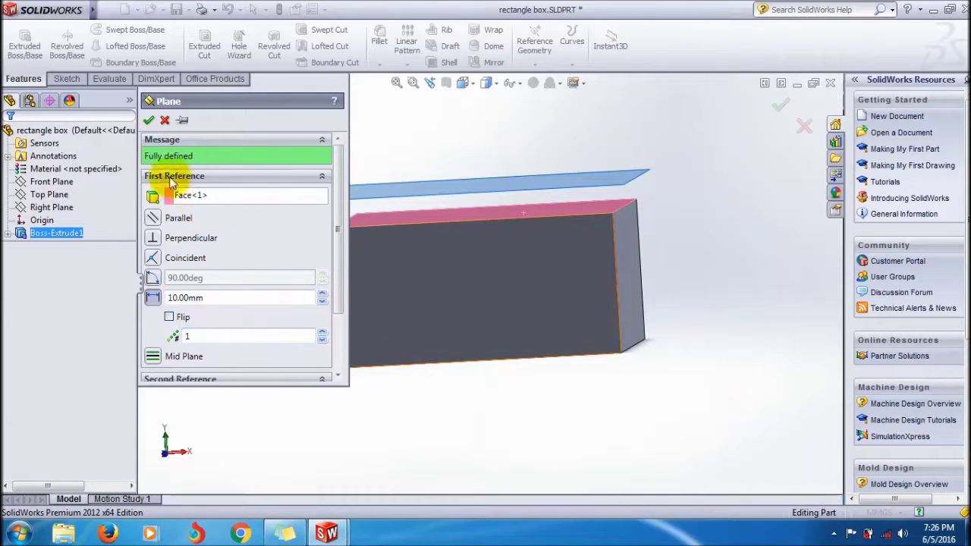
click(149, 121)
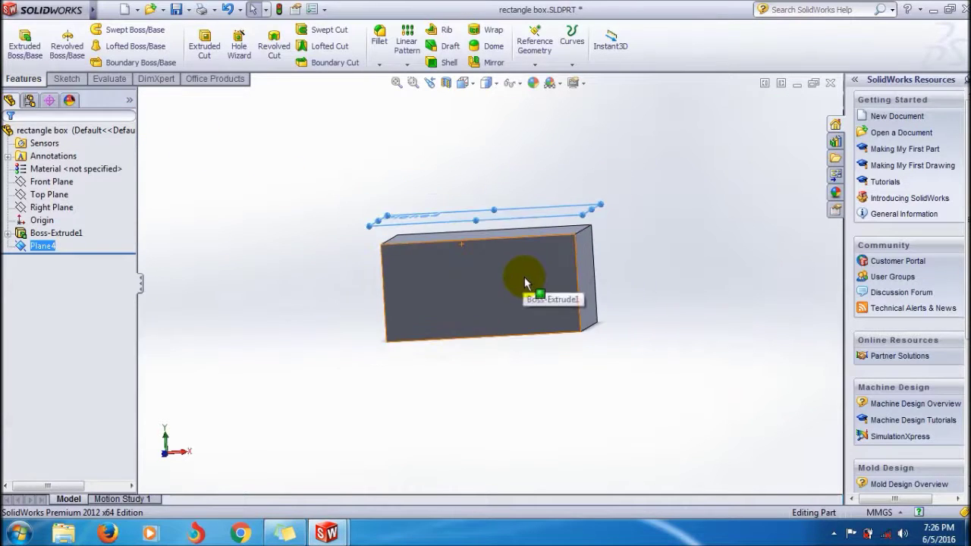
middle_drag(524, 277, 501, 298)
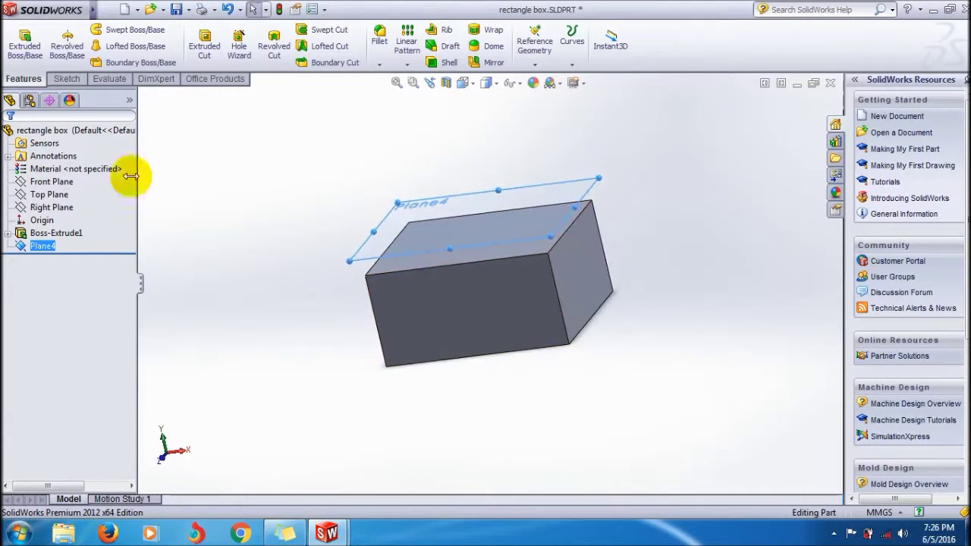
click(228, 9)
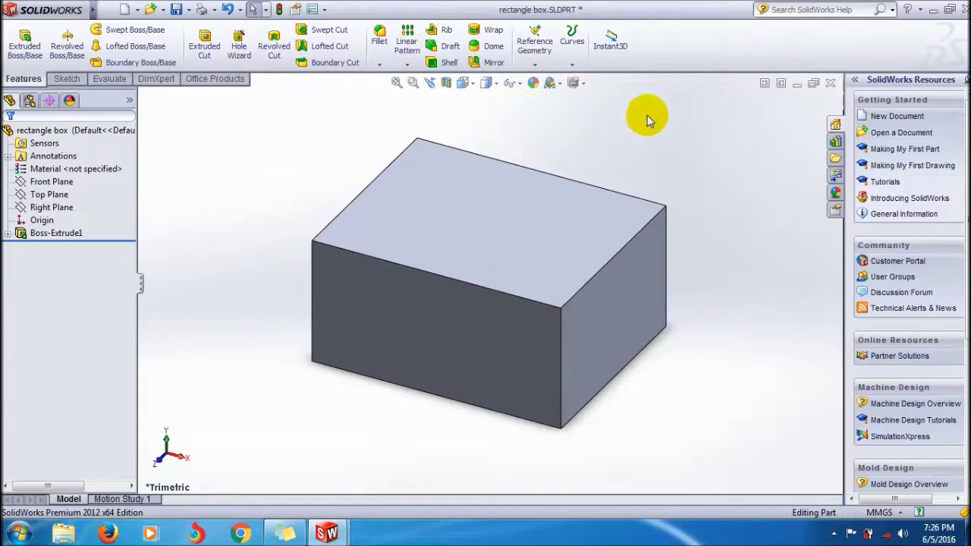
click(535, 47)
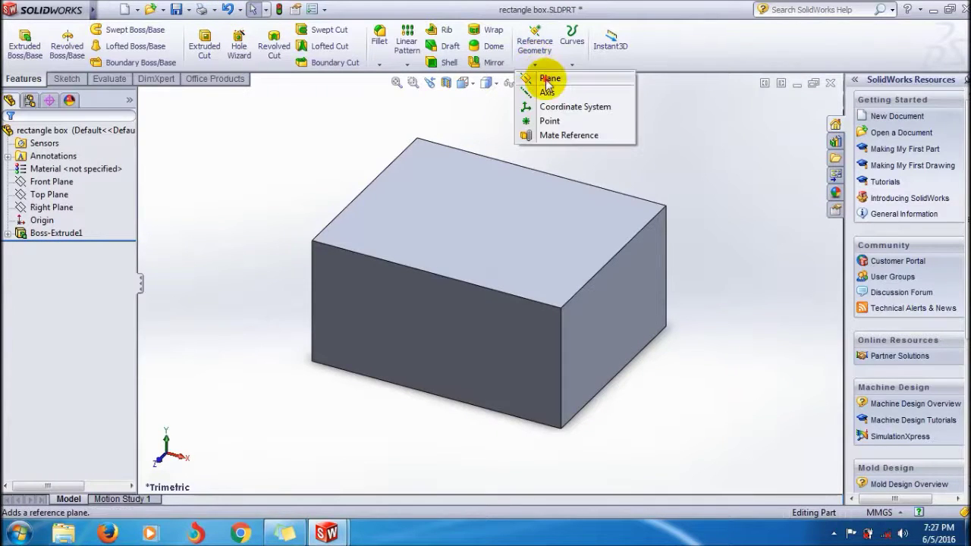
Step: Create Plane5 through the box's top front edge and lower right edge
click(548, 79)
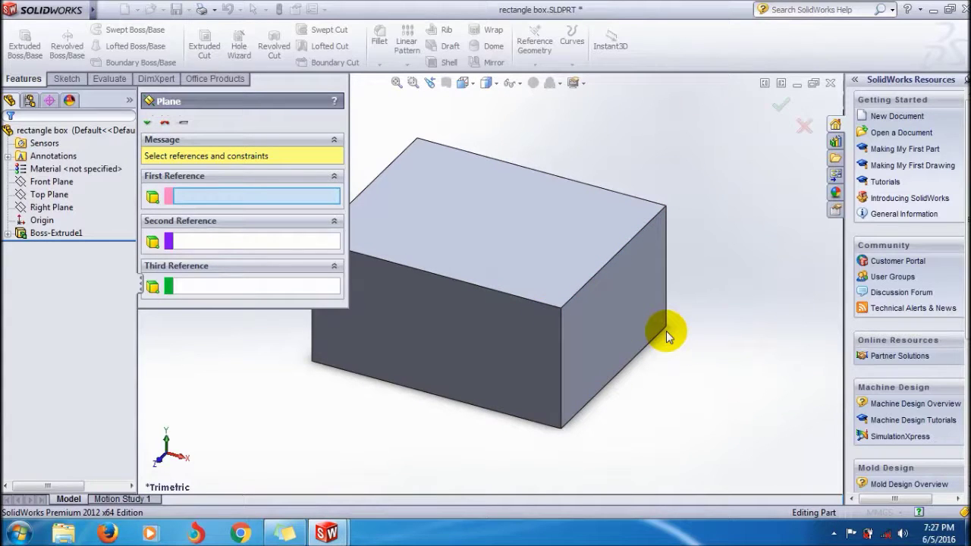
click(484, 287)
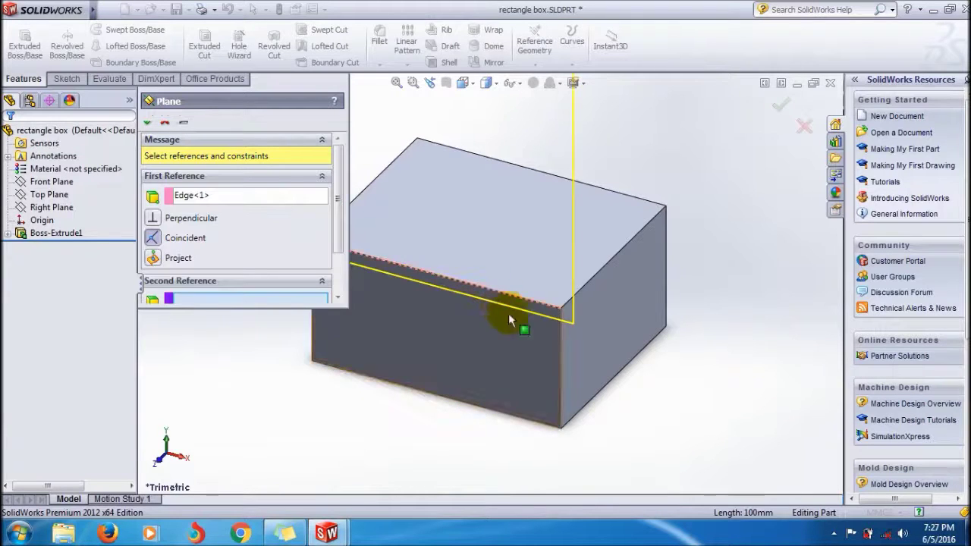
middle_drag(638, 331, 537, 364)
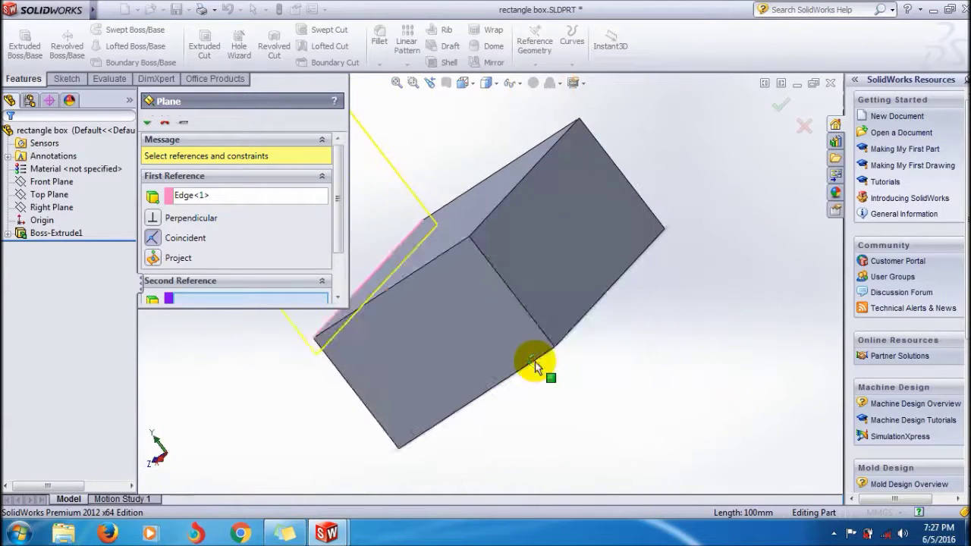
click(583, 322)
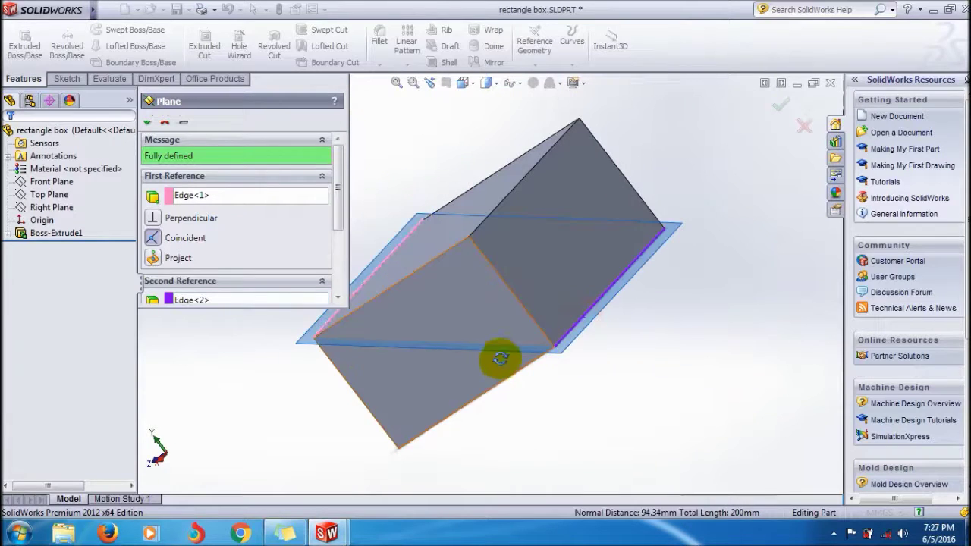
middle_drag(494, 357, 568, 325)
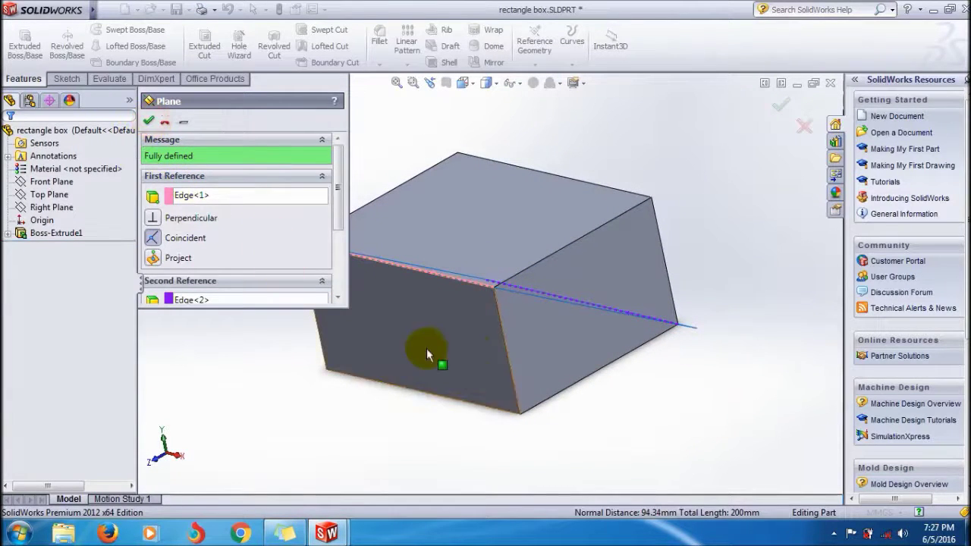
click(148, 123)
Step: Orbit the model and select Plane5 to inspect the diagonal plane
middle_drag(449, 326, 544, 372)
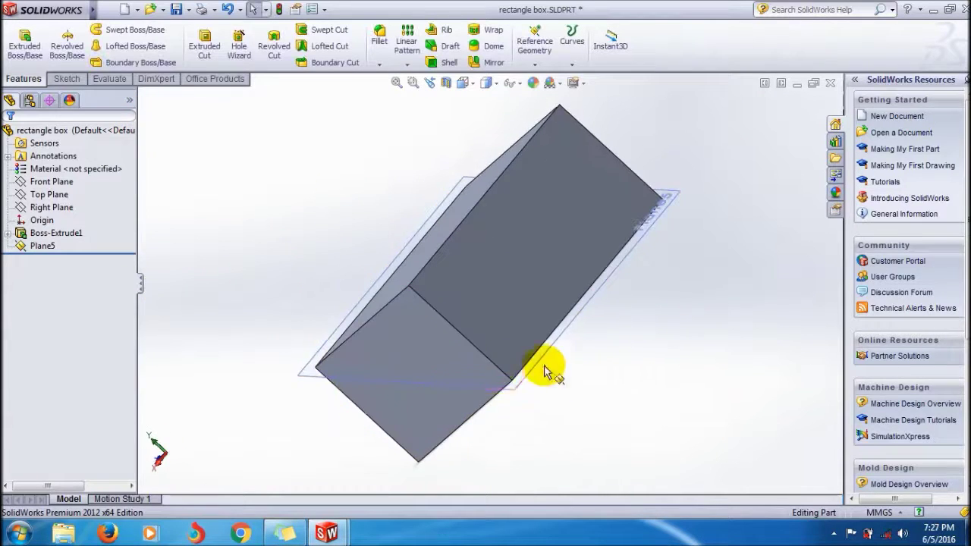
click(559, 411)
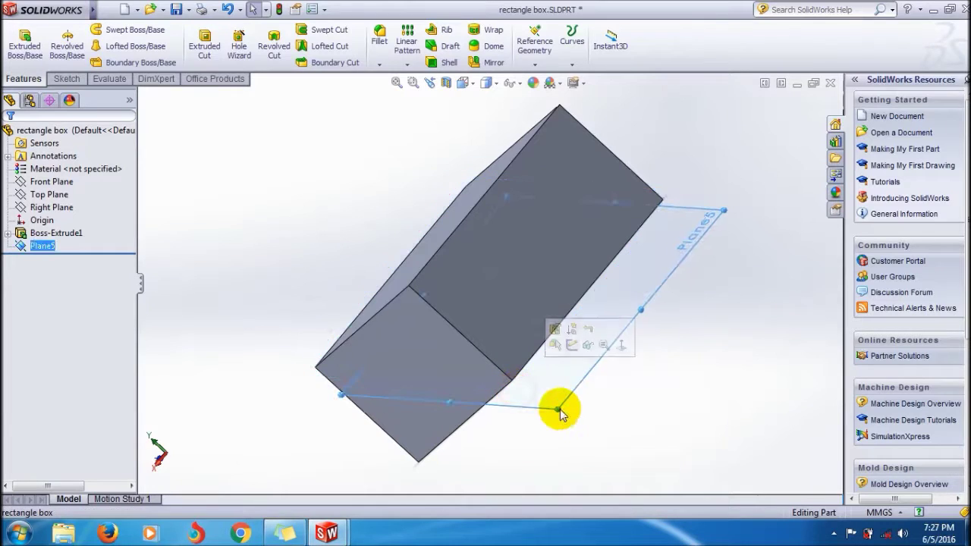
middle_drag(531, 373, 618, 384)
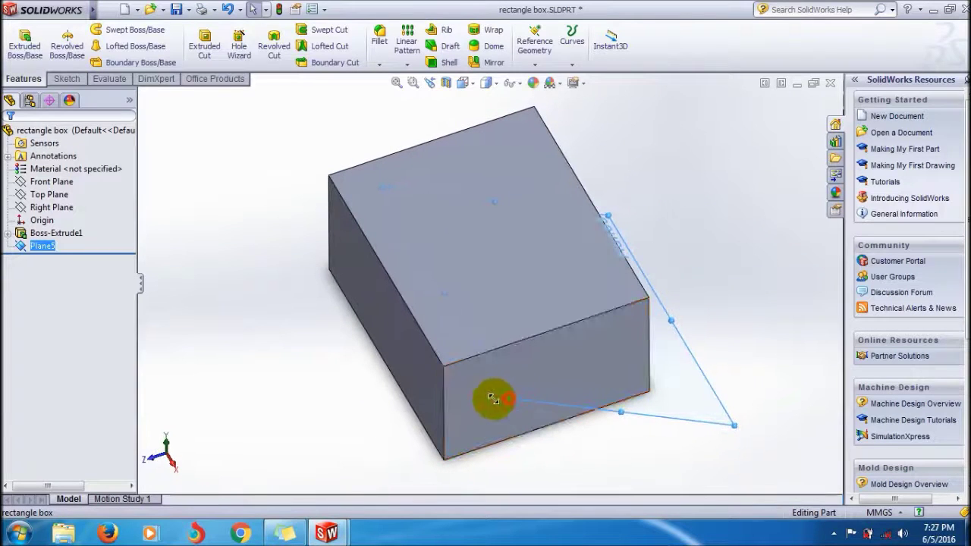
middle_drag(493, 399, 532, 337)
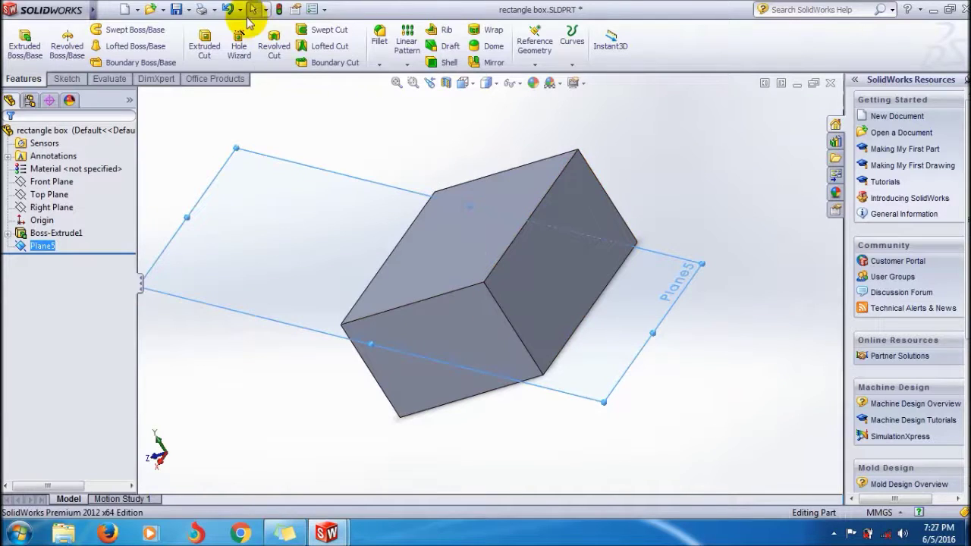
Step: Clear the selection, undo Plane5, and start a new reference plane
key(Escape)
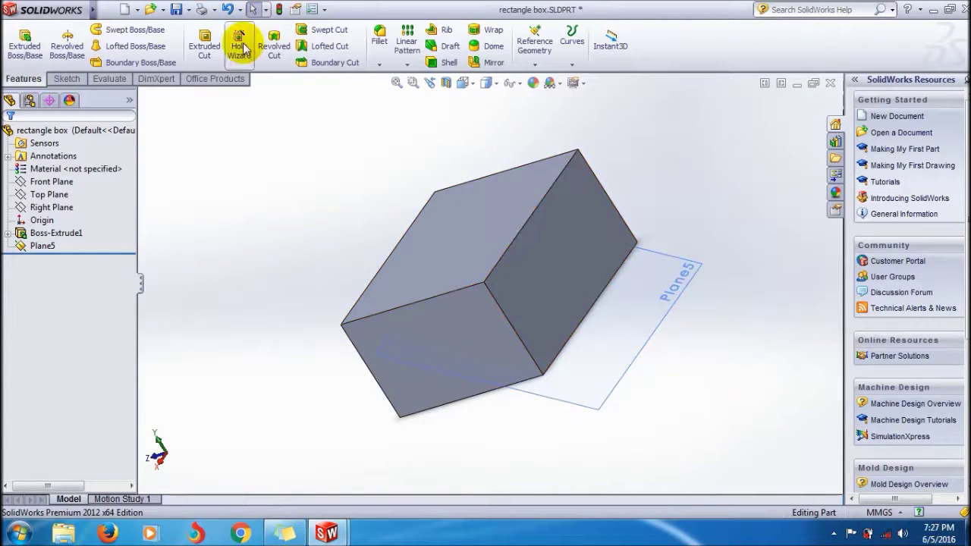
click(227, 9)
click(227, 9)
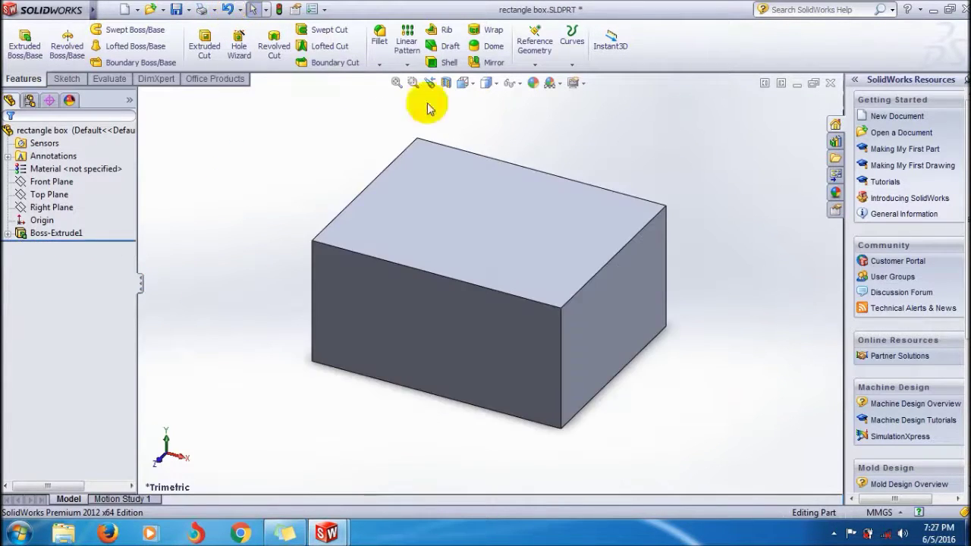
click(544, 61)
click(561, 75)
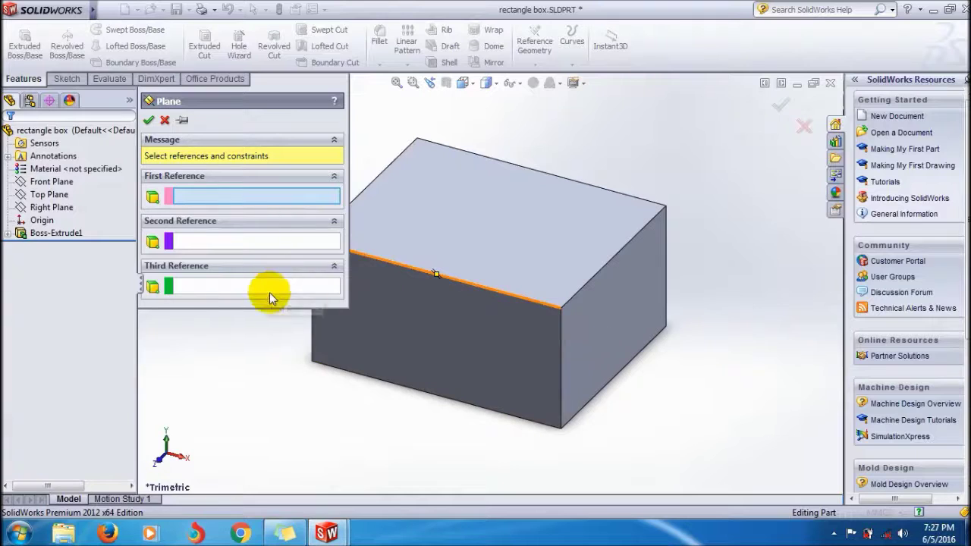
Step: Pick a top corner vertex as the first reference and orbit to view other corners
click(561, 313)
middle_drag(562, 312, 607, 310)
scroll(607, 310, up, 2)
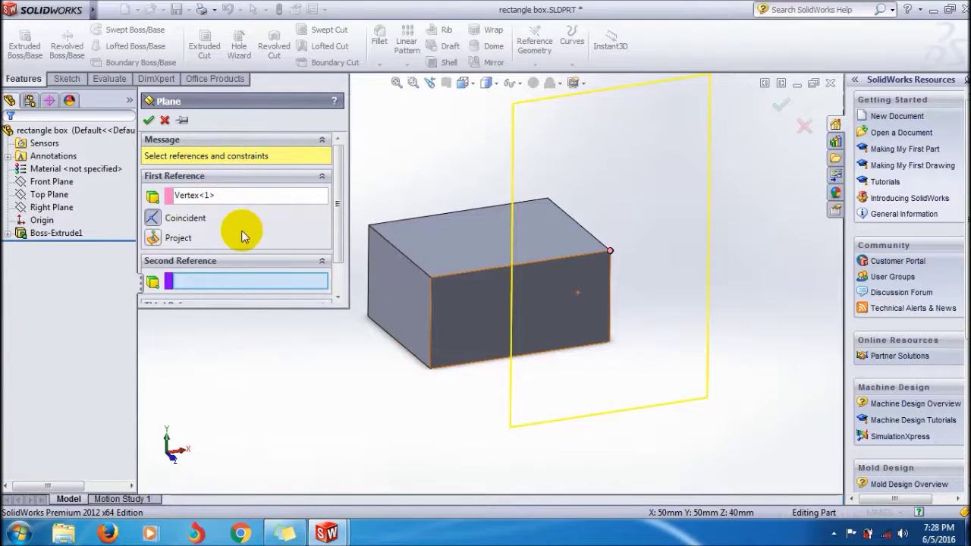
middle_drag(479, 310, 412, 330)
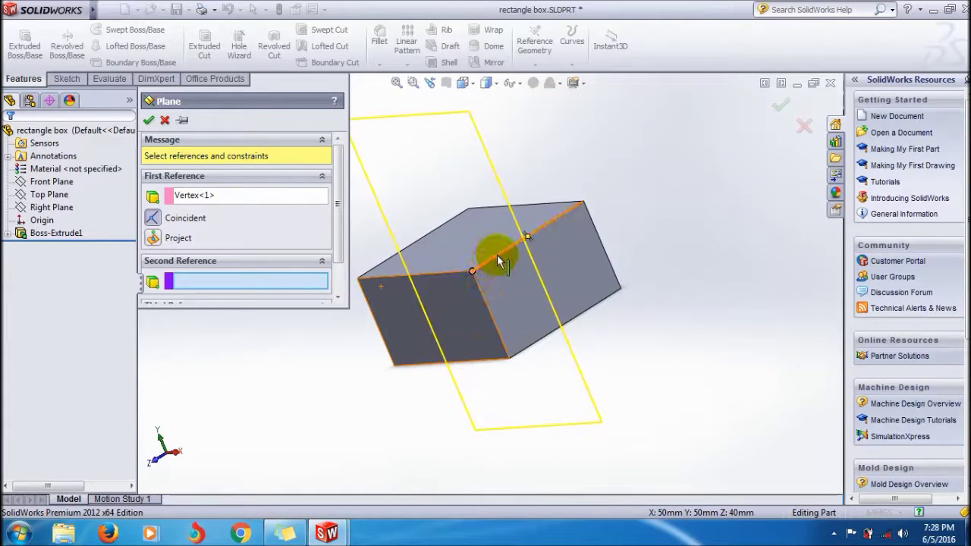
middle_drag(503, 288, 485, 342)
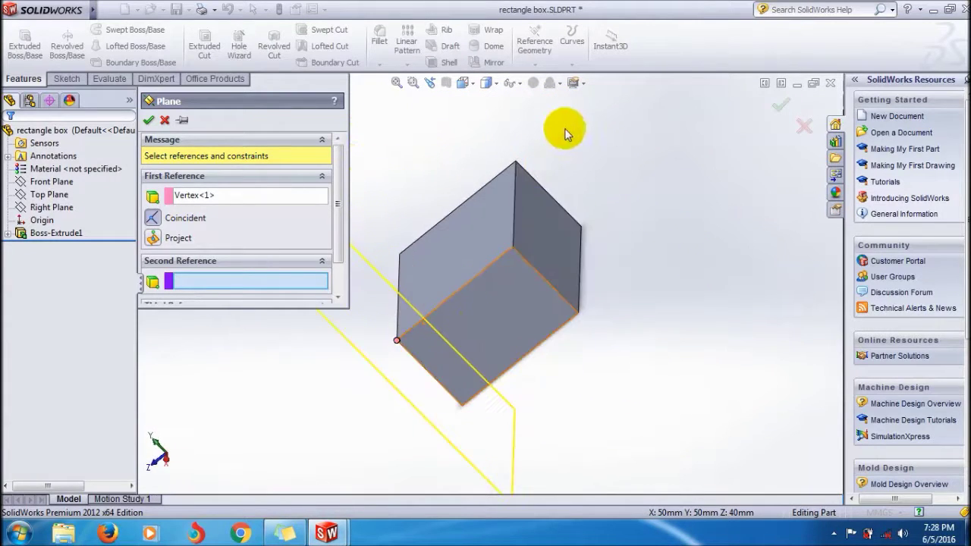
Step: Add a second top corner vertex and the top face as references, creating Plane6
click(515, 163)
middle_drag(568, 195, 653, 95)
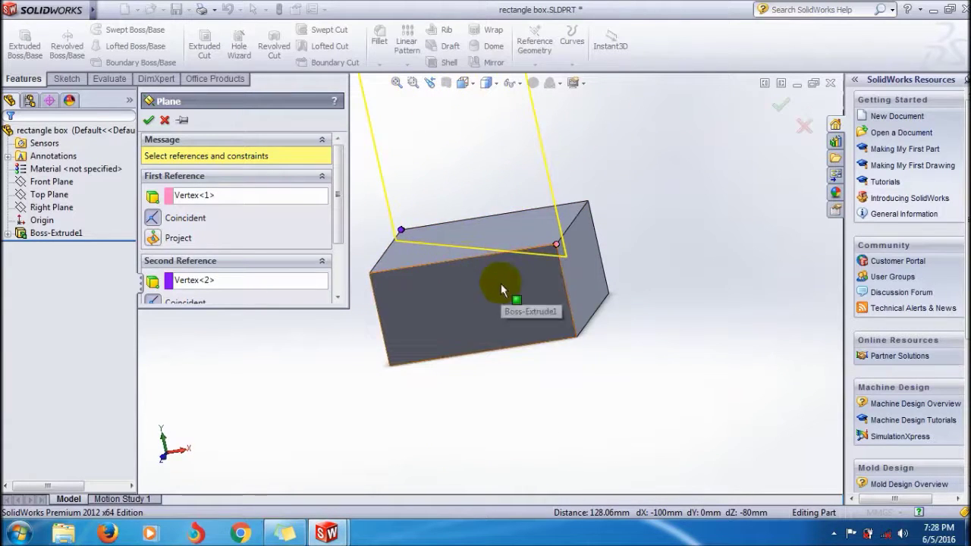
scroll(501, 283, up, 2)
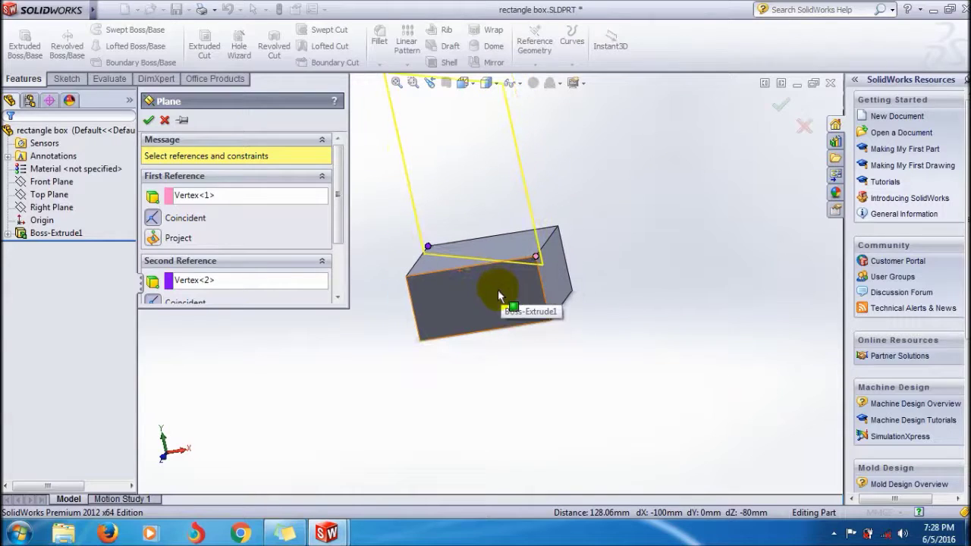
click(436, 261)
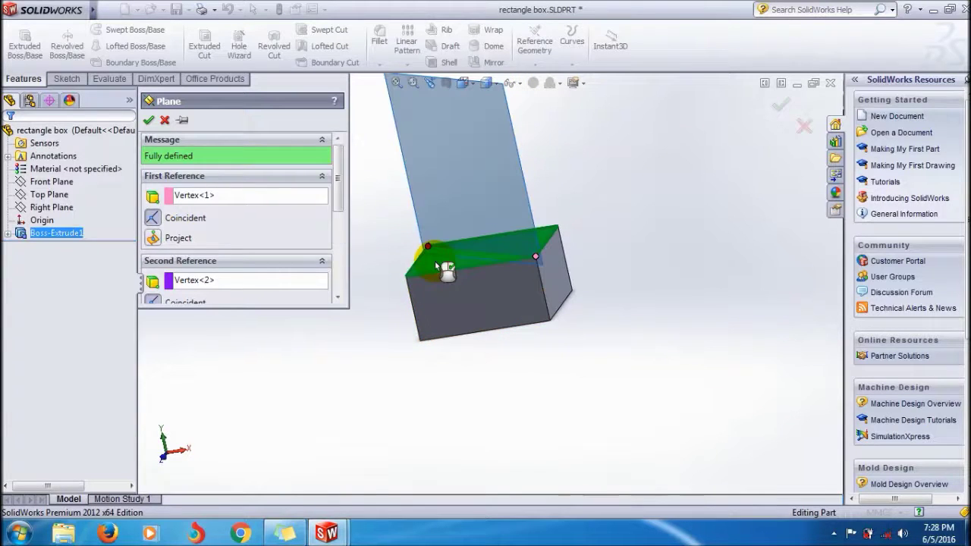
middle_drag(448, 273, 491, 315)
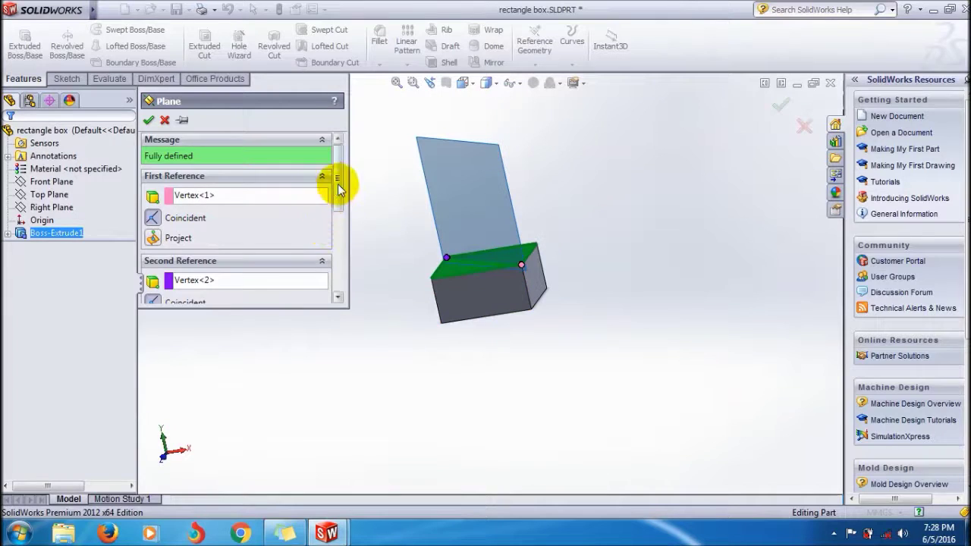
drag(336, 185, 339, 243)
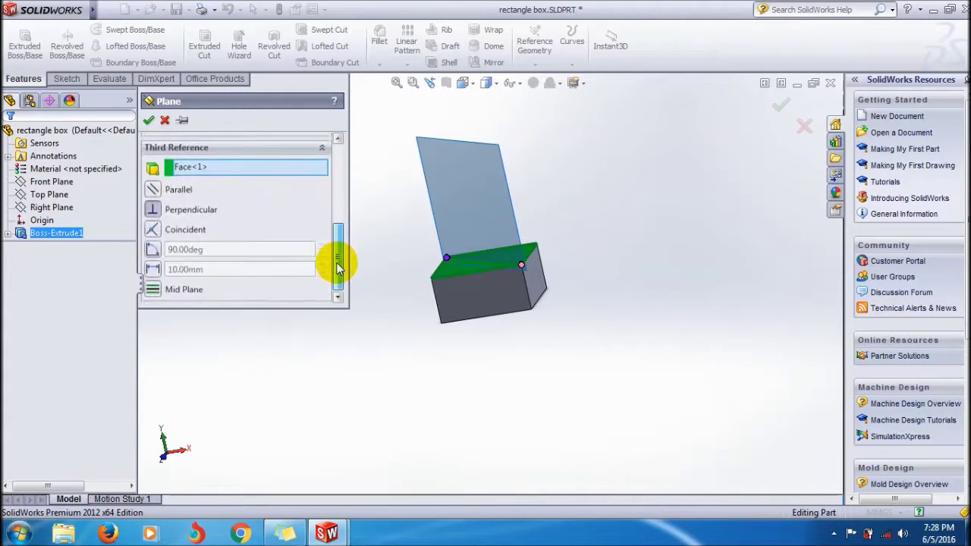
drag(338, 267, 338, 268)
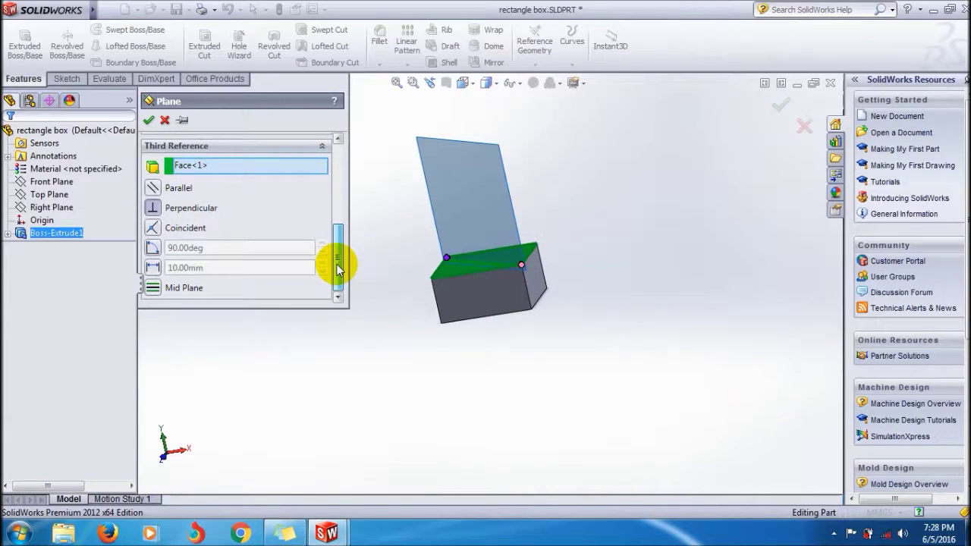
click(149, 122)
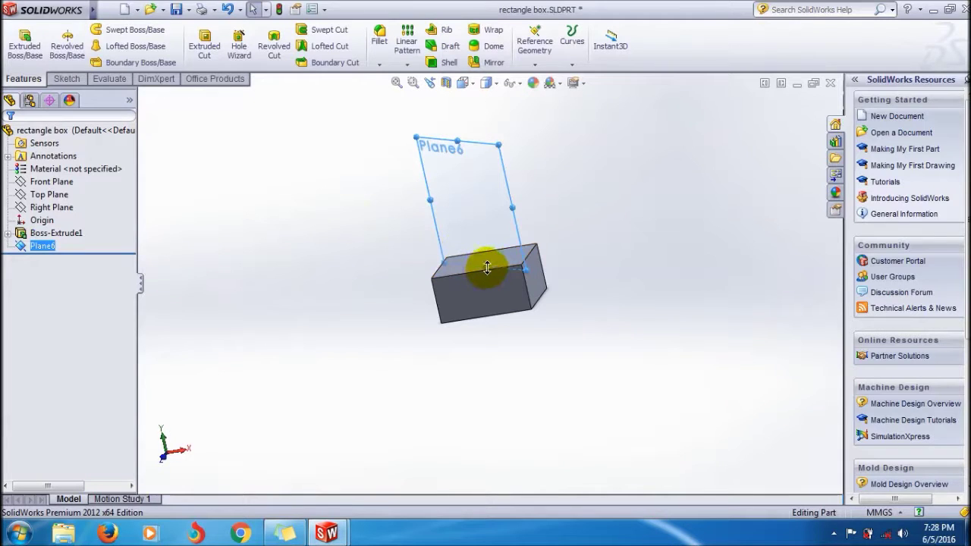
Step: Enlarge Plane6 downward past the box and orbit to view it
drag(487, 267, 488, 379)
middle_drag(512, 347, 580, 333)
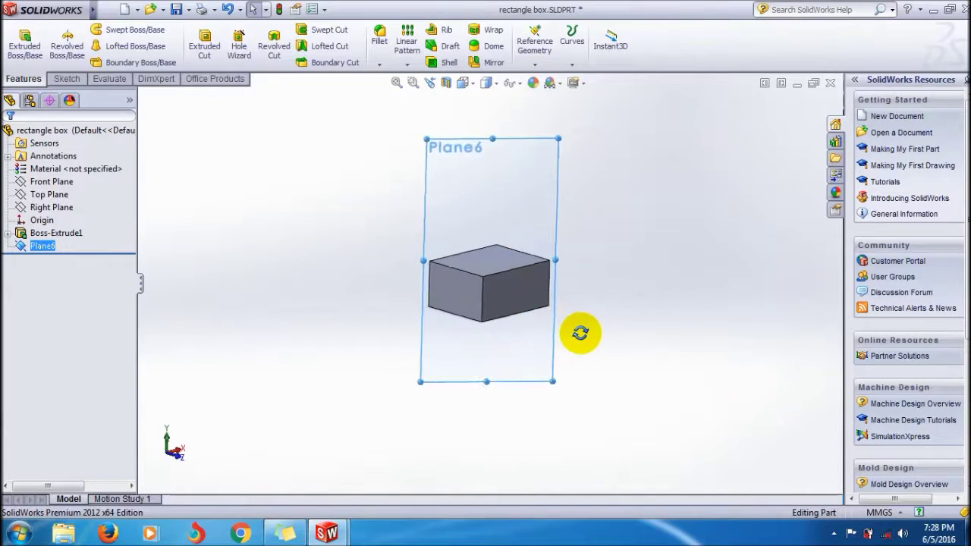
middle_drag(455, 299, 412, 306)
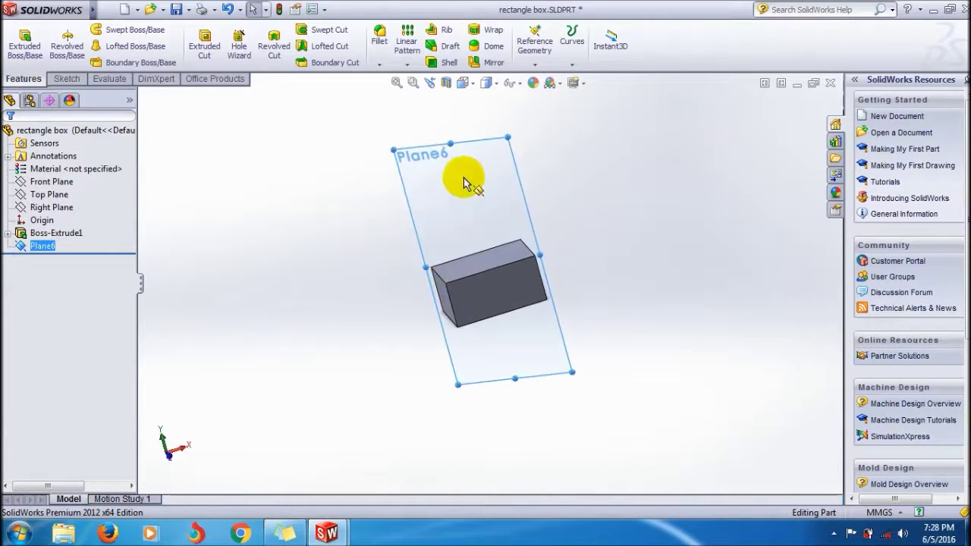
click(538, 60)
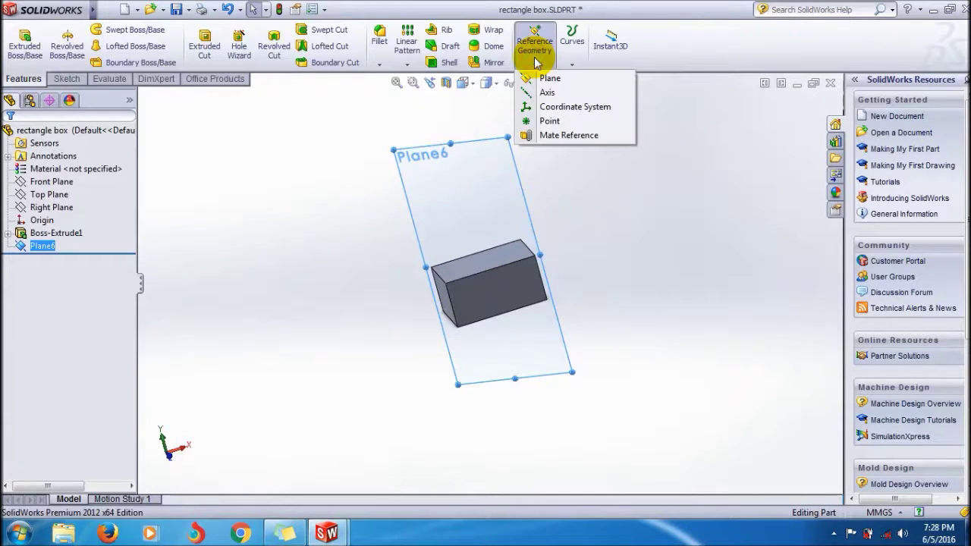
Step: Start a new plane with Plane6 as first reference, previewing a 10.00mm offset
click(550, 78)
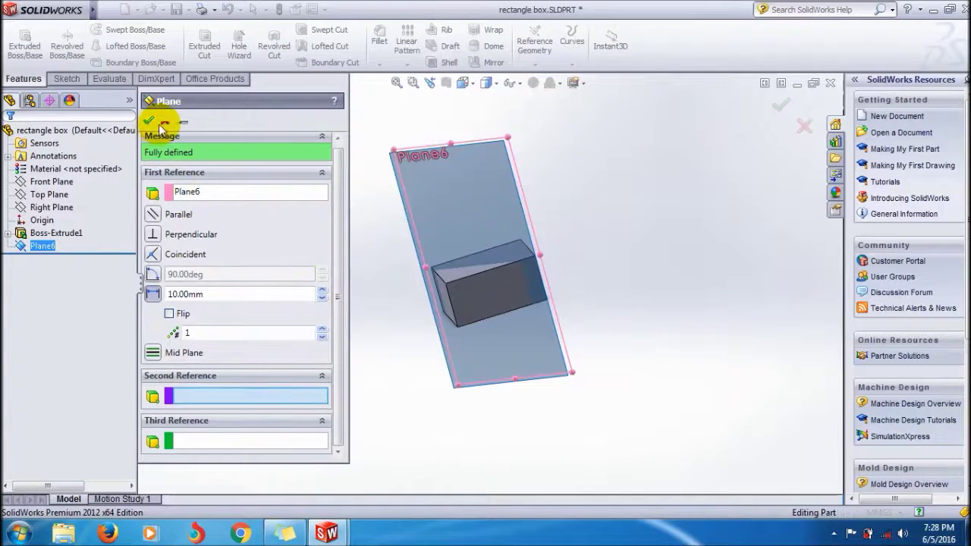
click(339, 269)
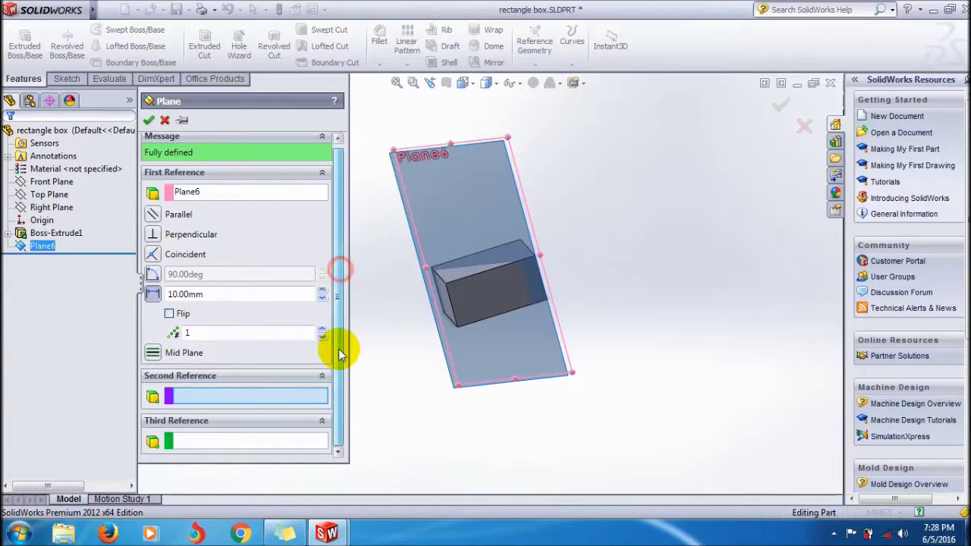
drag(339, 353, 338, 328)
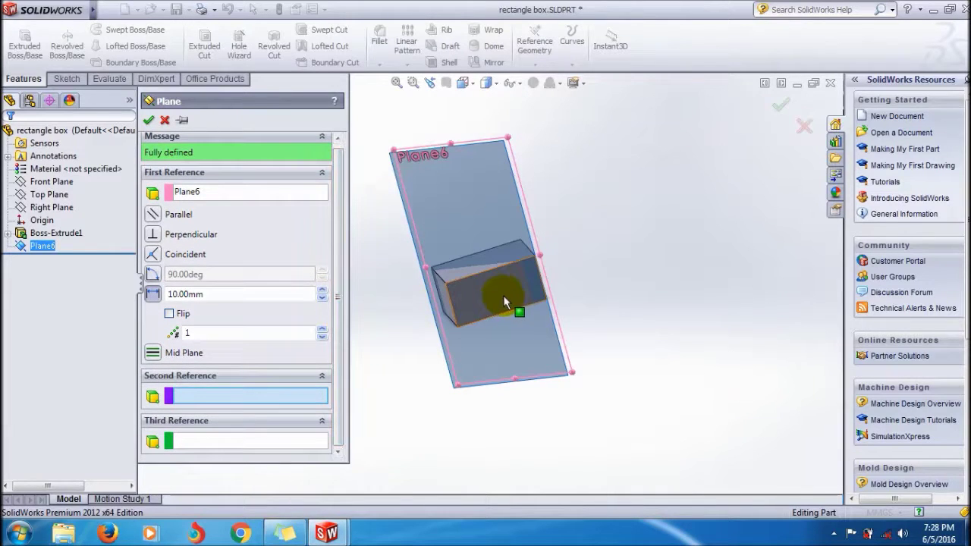